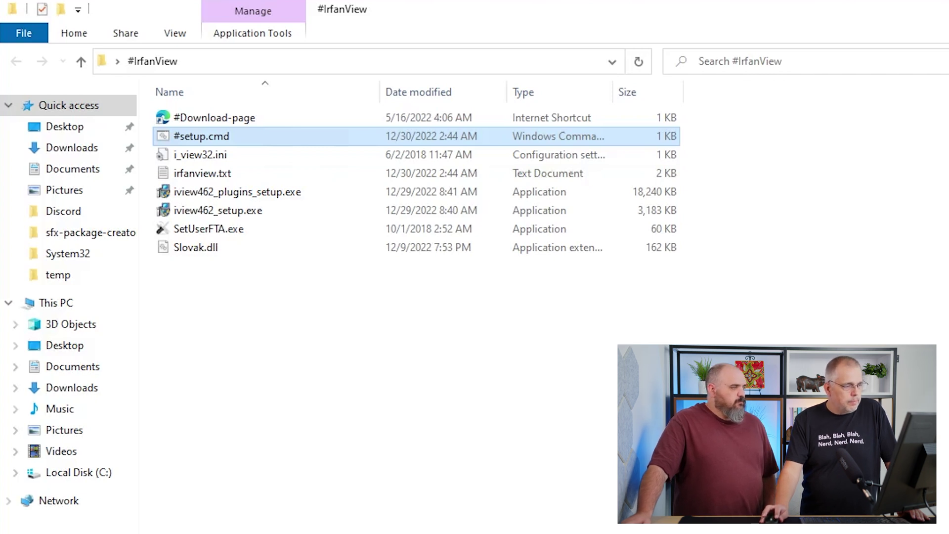
Open #setup.cmd from the #IrfanView folder in Notepad to review the install script.
{"action": "left_click", "coordinate": [438, 398]}
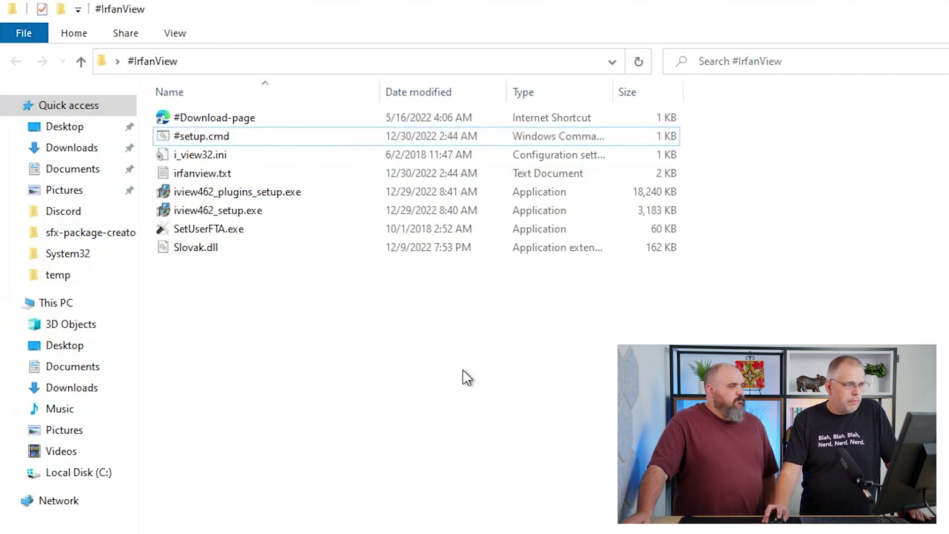
{"action": "left_click", "coordinate": [289, 141]}
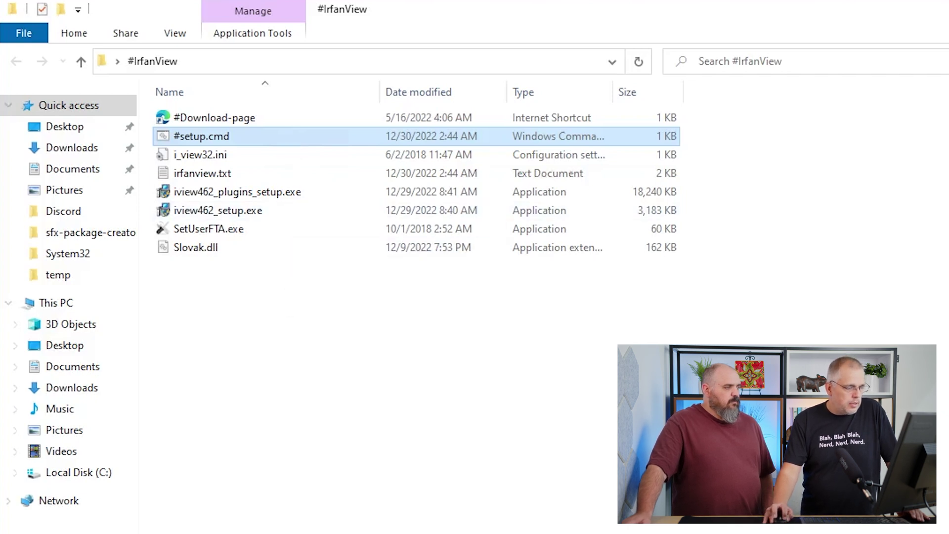
{"action": "double_click", "coordinate": [543, 136]}
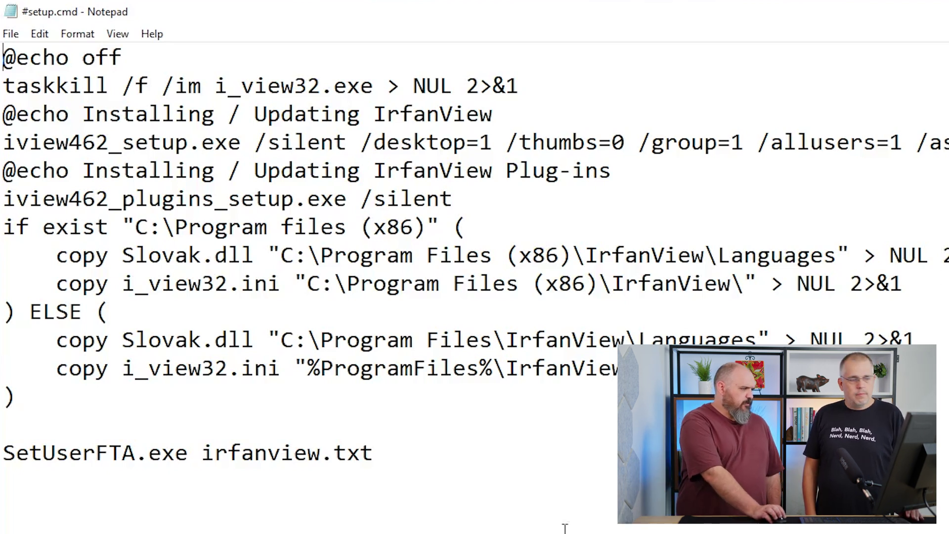
{"action": "left_click", "coordinate": [448, 457]}
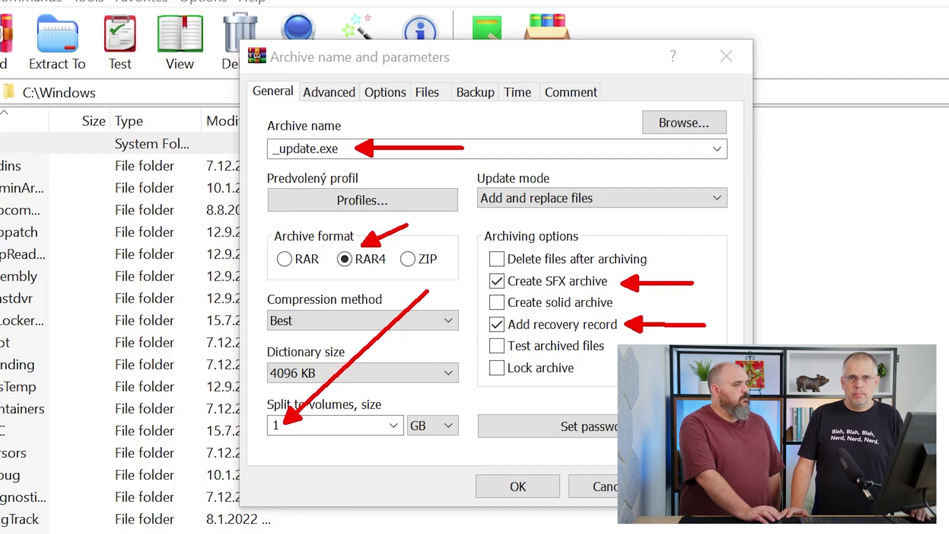
Switch the archive dialog to its Advanced settings, showing the 3 percent recovery record.
{"action": "key", "text": "ctrl+Tab"}
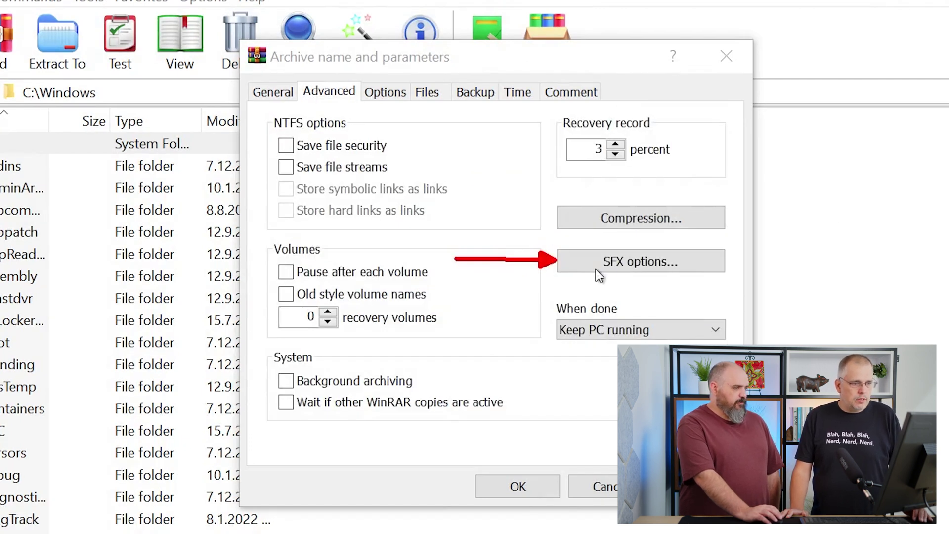
Bring up the Advanced SFX options for the self-extracting archive.
{"action": "left_click", "coordinate": [641, 261]}
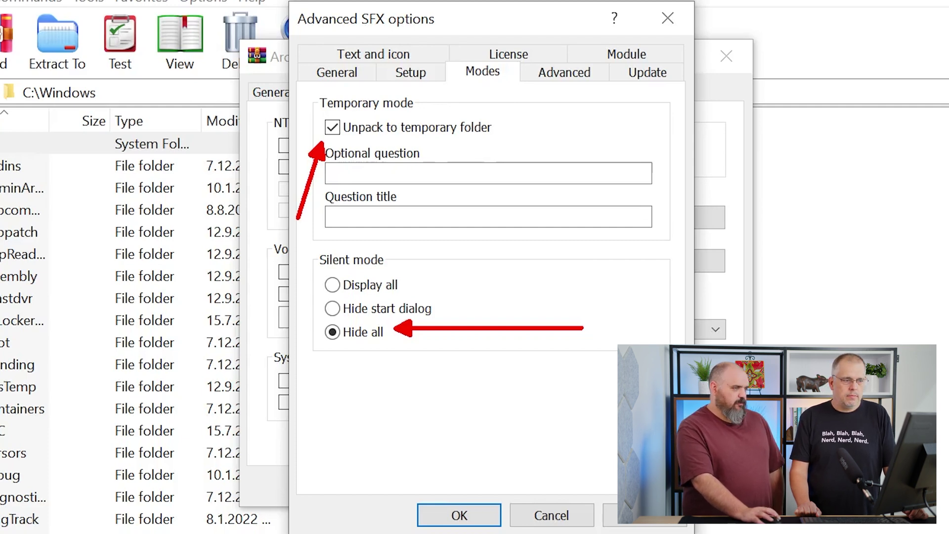
{"action": "left_click", "coordinate": [564, 72]}
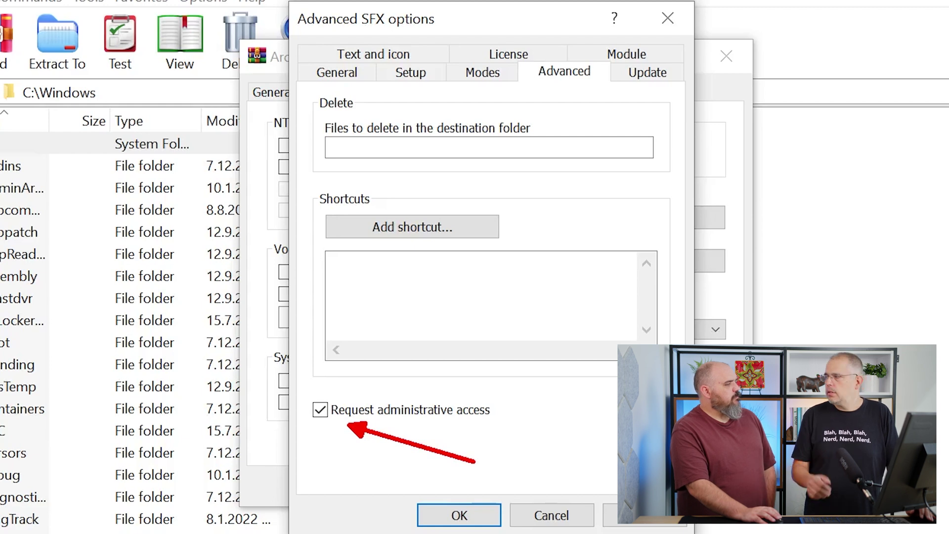
Move to the Update settings of the SFX options.
{"action": "key", "text": "ctrl+Tab"}
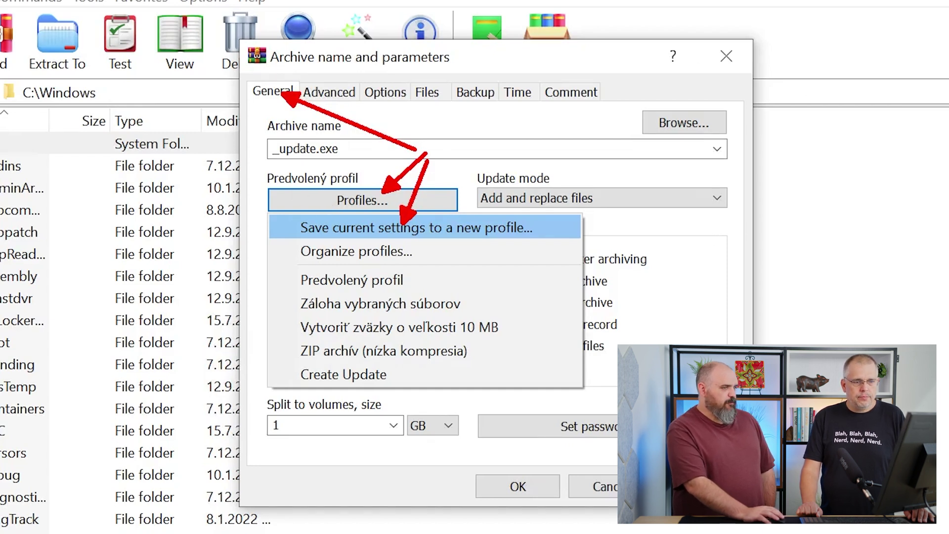
Save the current archive settings as a new reusable profile.
{"action": "left_click", "coordinate": [417, 228]}
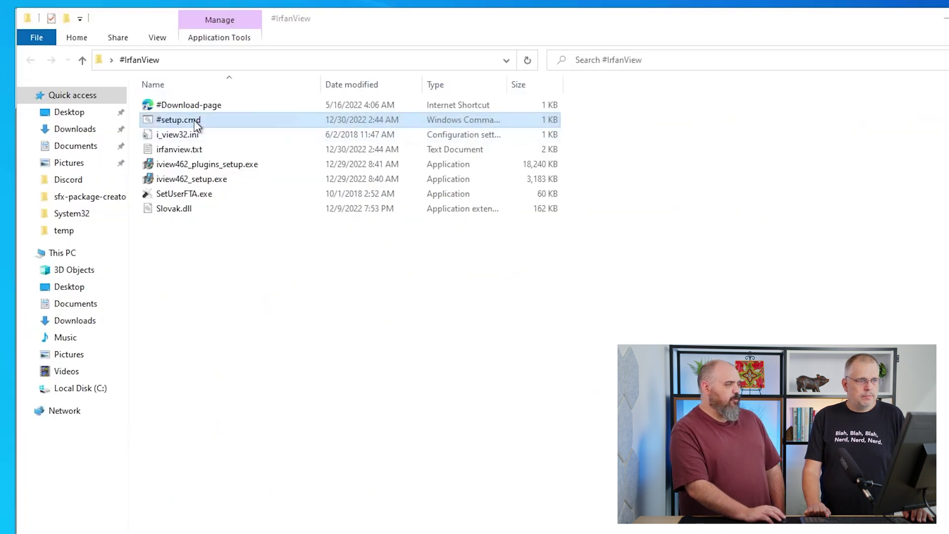
Build an update archive from #setup.cmd through Slovak.dll using the saved profile.
{"action": "left_click", "coordinate": [196, 122]}
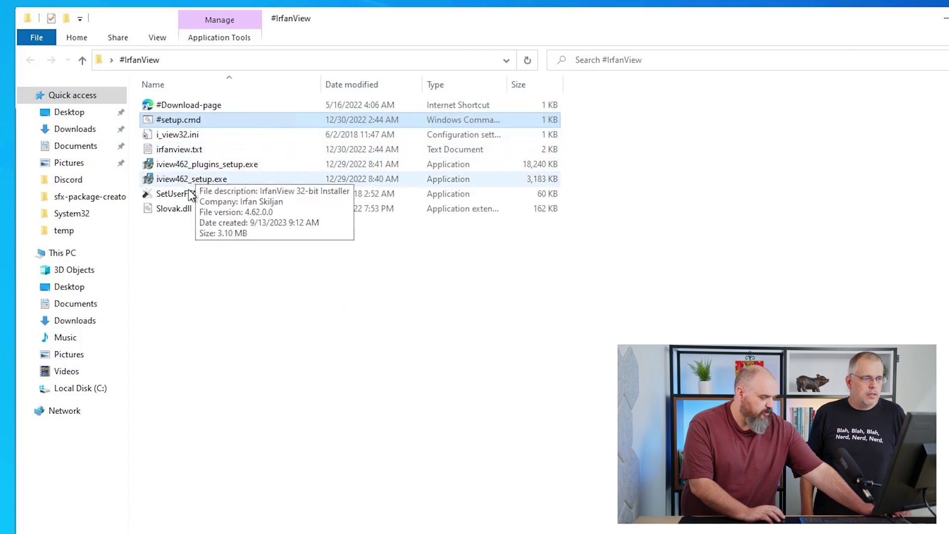
{"action": "left_click", "coordinate": [162, 213], "text": "shift"}
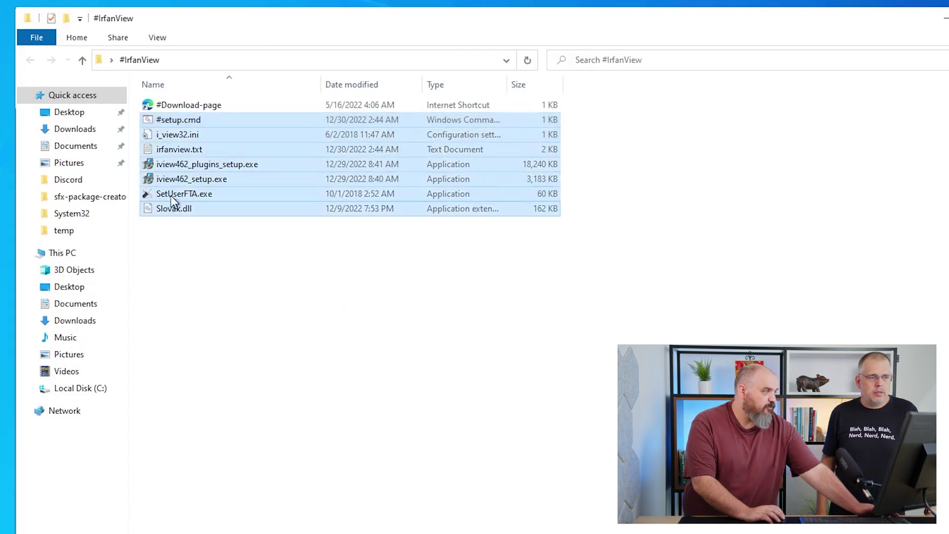
{"action": "right_click", "coordinate": [194, 143]}
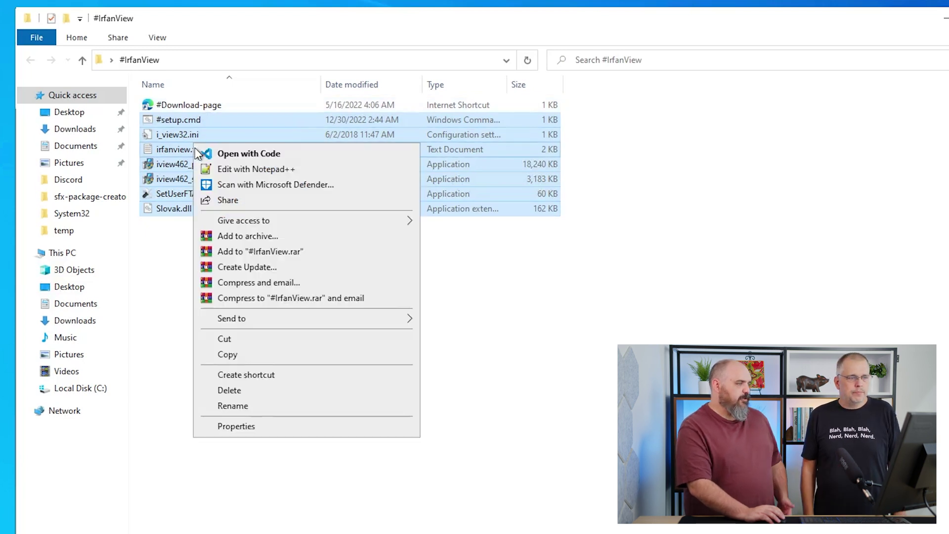
{"action": "left_click", "coordinate": [271, 275]}
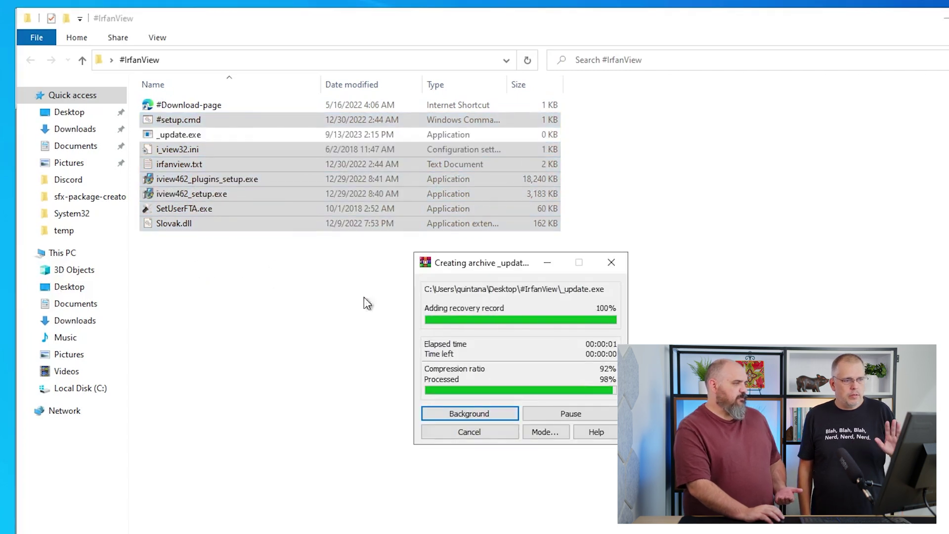
Test-run the newly built _update.exe, then switch to PDQ Connect.
{"action": "left_click", "coordinate": [212, 264]}
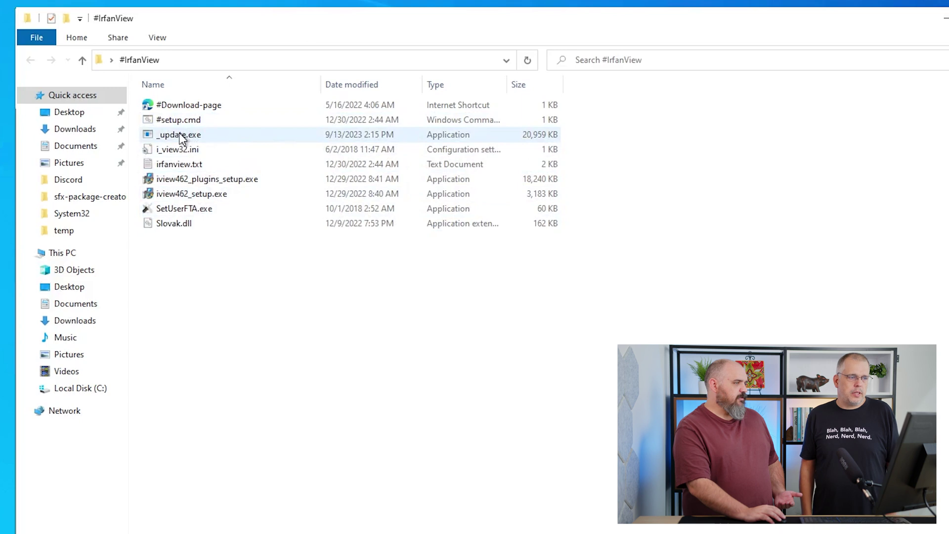
{"action": "left_click", "coordinate": [182, 137]}
{"action": "double_click", "coordinate": [182, 137]}
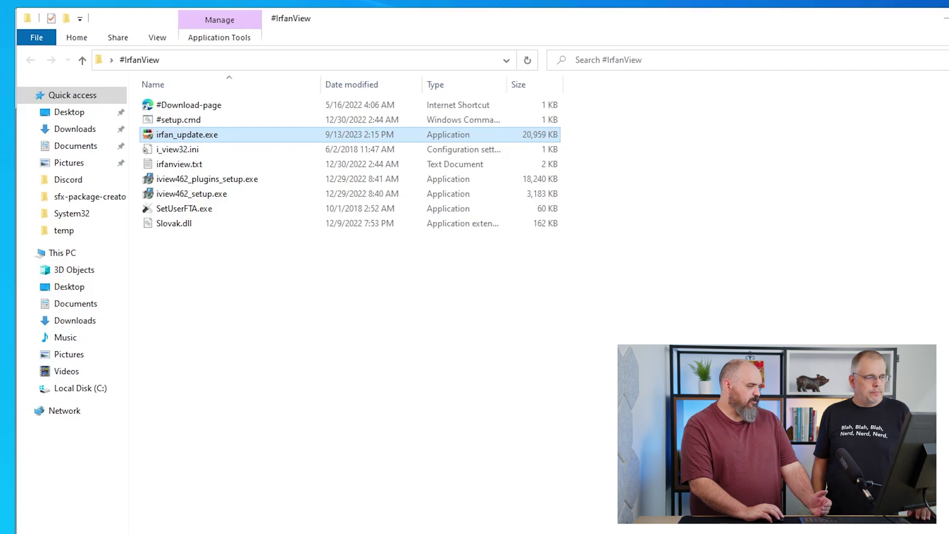
{"action": "key", "text": "alt+Tab"}
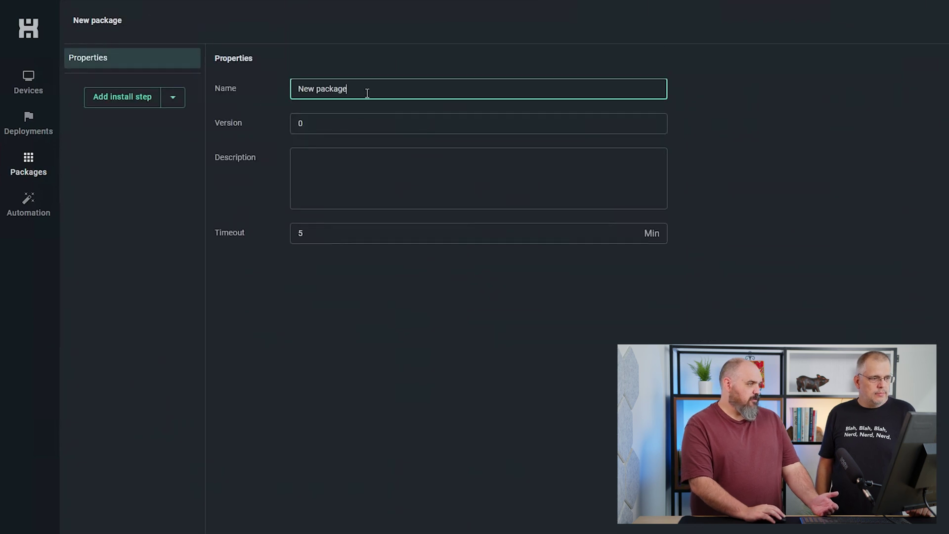
Rename the new package to 'IrfanView TEZST'.
{"action": "left_click_drag", "start_coordinate": [367, 93], "coordinate": [146, 58]}
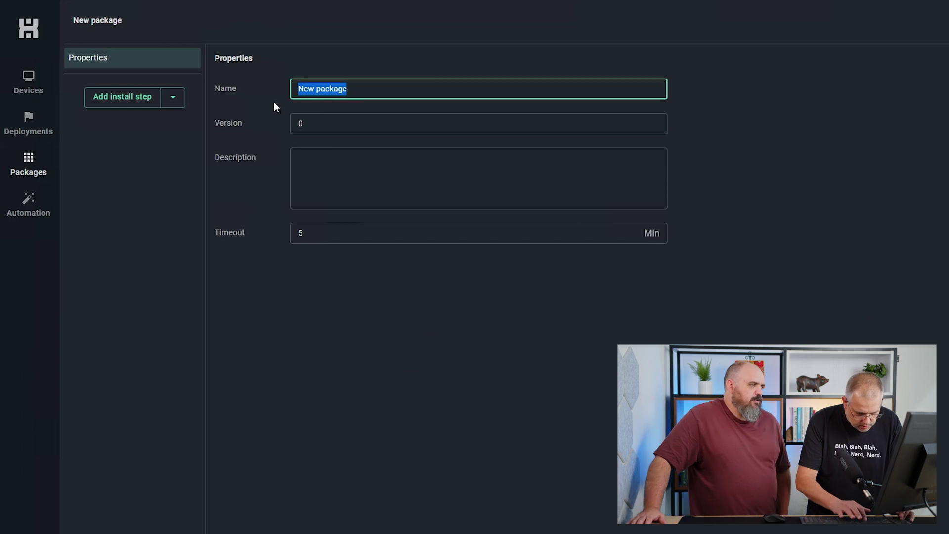
{"action": "type", "text": "IrfanView"}
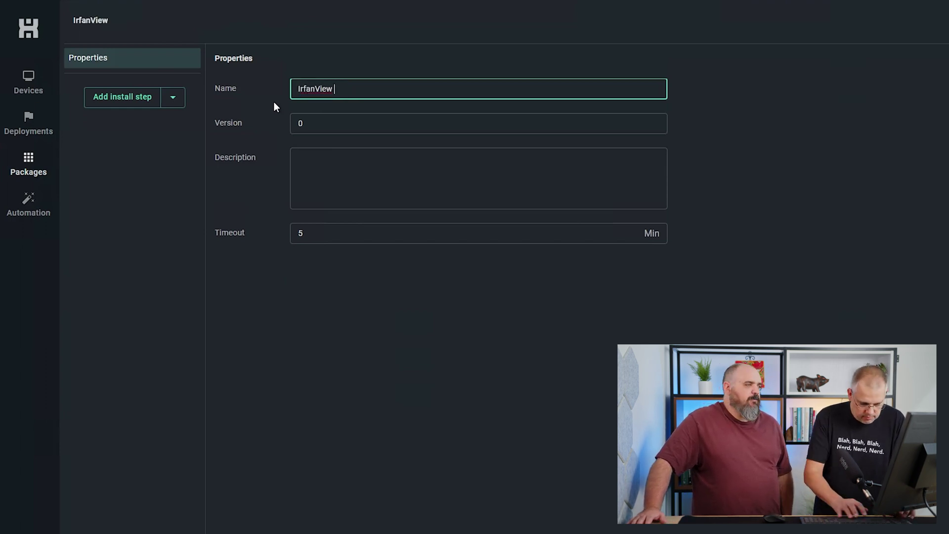
{"action": "type", "text": " TEZST"}
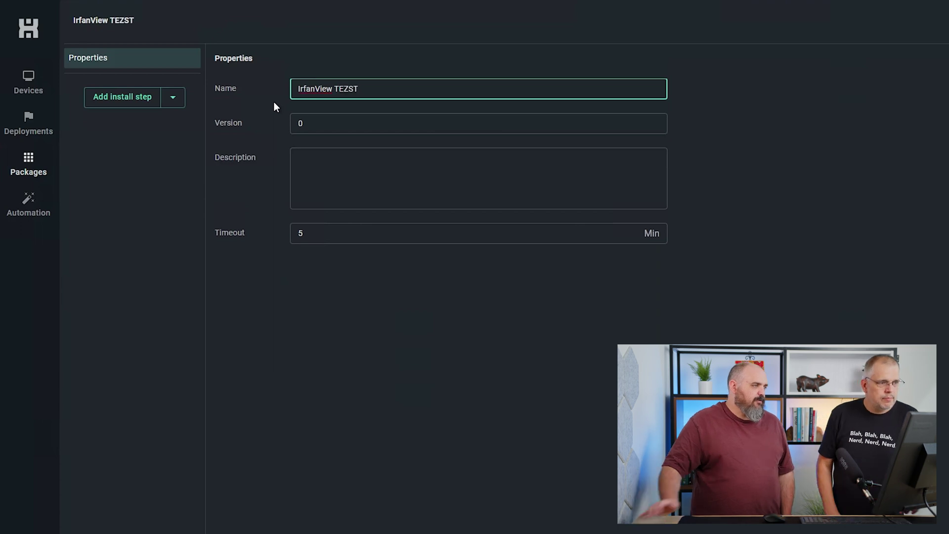
{"action": "left_click", "coordinate": [362, 220]}
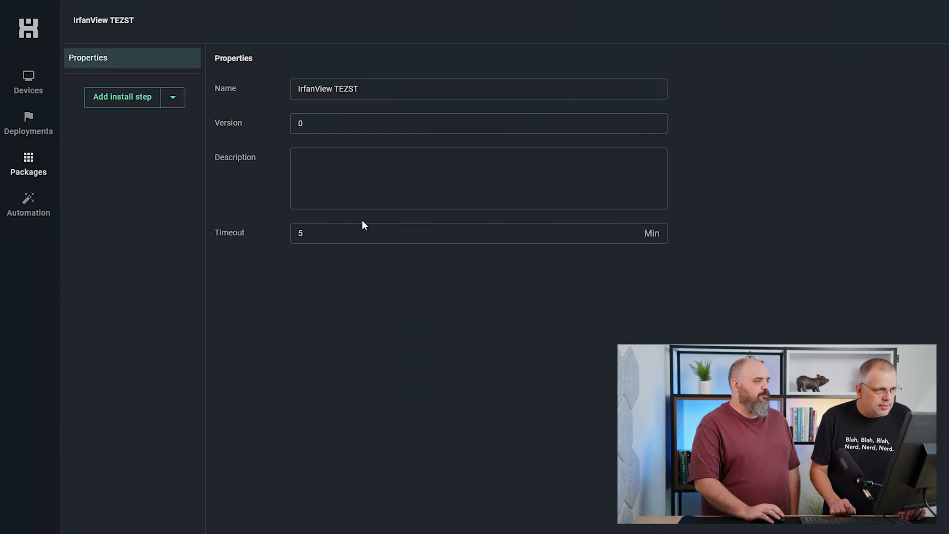
Set the package version to 4.62 after checking the IrfanView folder.
{"action": "left_click", "coordinate": [310, 127]}
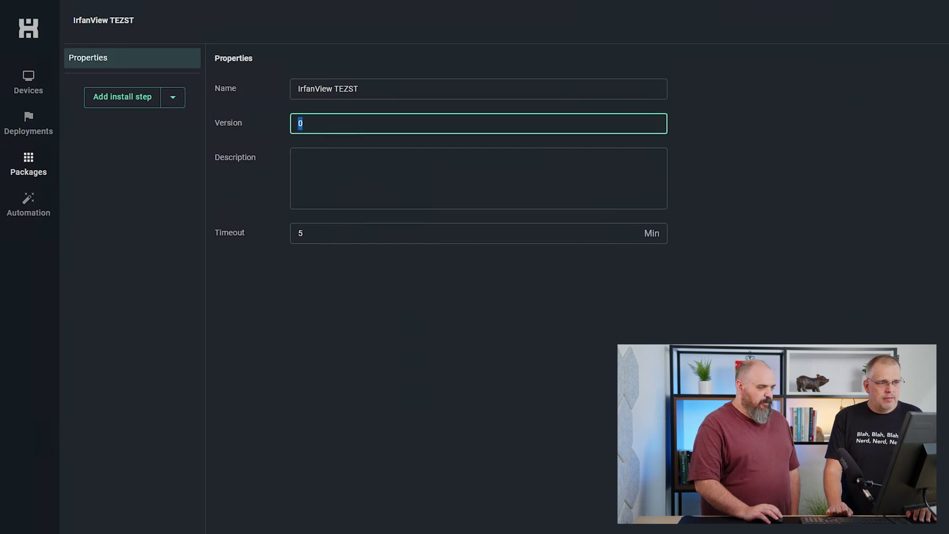
{"action": "key", "text": "alt+Tab"}
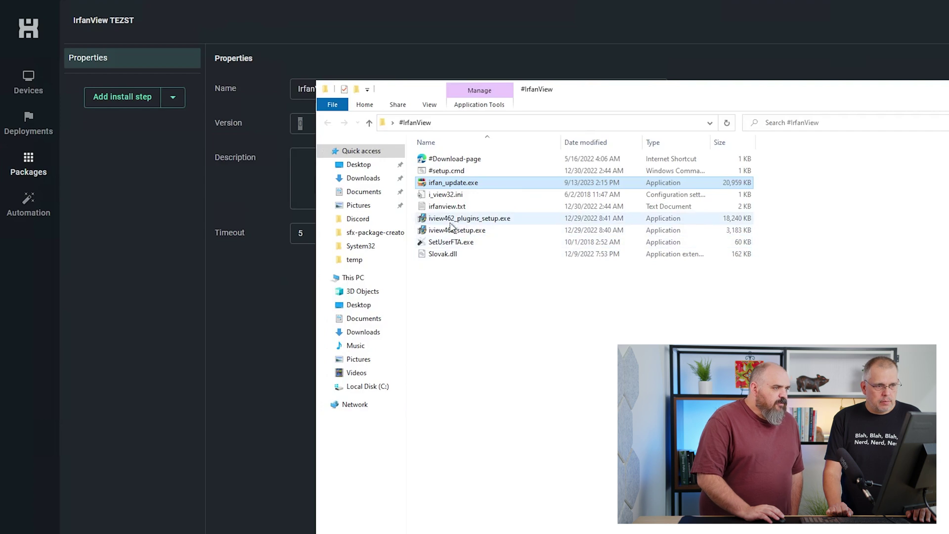
{"action": "left_click", "coordinate": [277, 324]}
{"action": "left_click", "coordinate": [321, 123]}
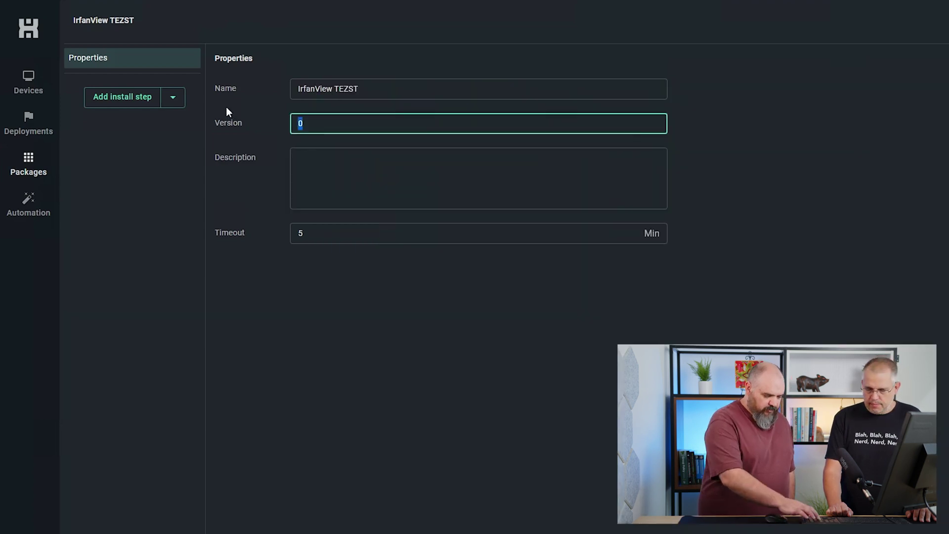
{"action": "type", "text": "4.62"}
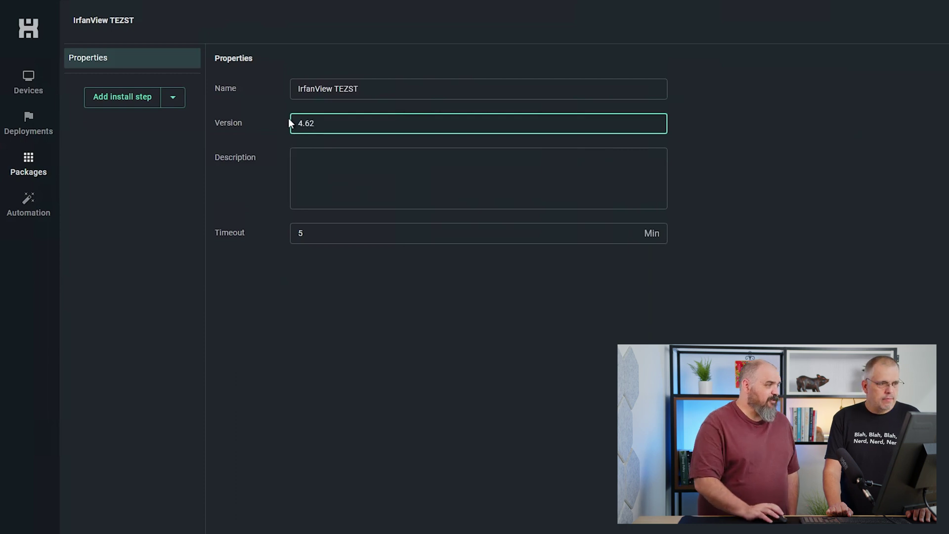
{"action": "left_click", "coordinate": [374, 336]}
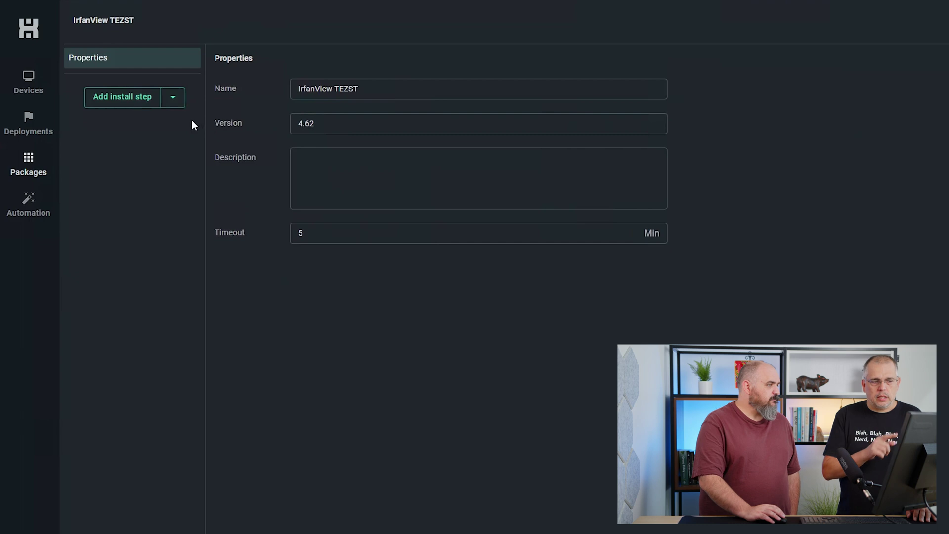
Change the package timeout from 5 to 60 minutes.
{"action": "left_click", "coordinate": [325, 240]}
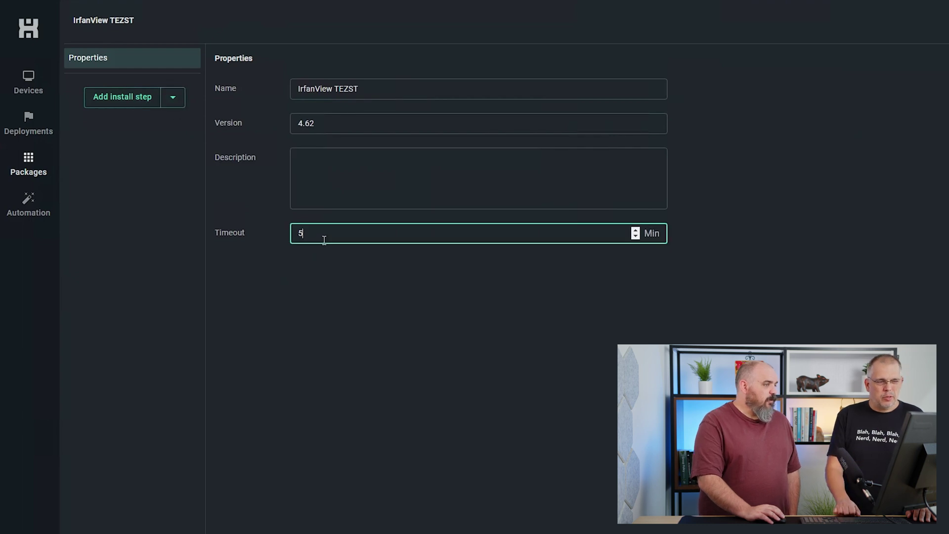
{"action": "type", "text": "60"}
{"action": "left_click", "coordinate": [304, 260]}
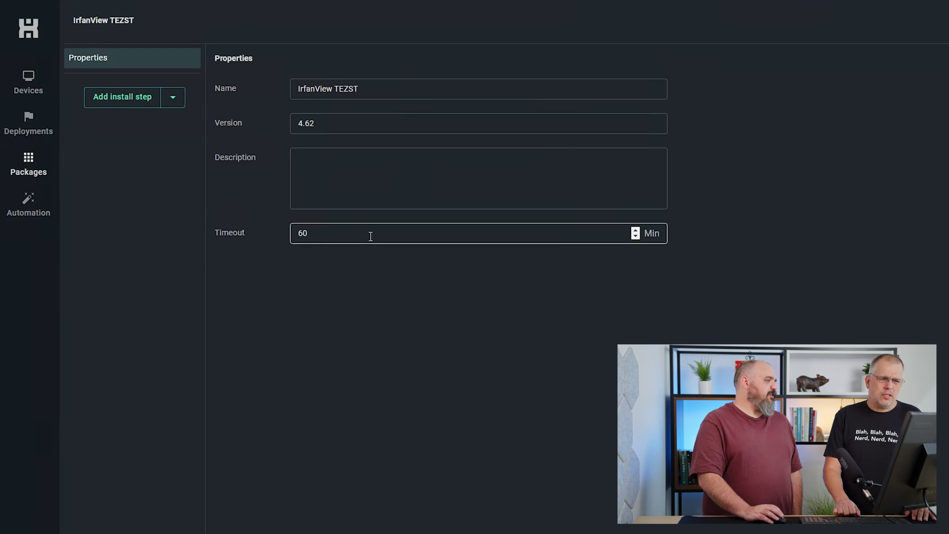
{"action": "left_click", "coordinate": [173, 99]}
{"action": "left_click", "coordinate": [248, 277]}
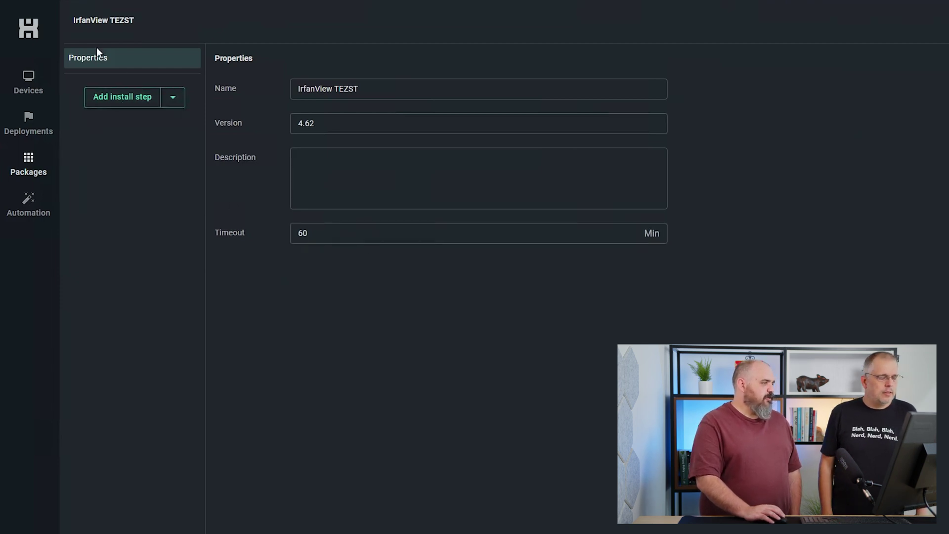
Add an Install step with irfan_update.exe from #IrfanView attached, keeping success code 0.
{"action": "left_click", "coordinate": [115, 97]}
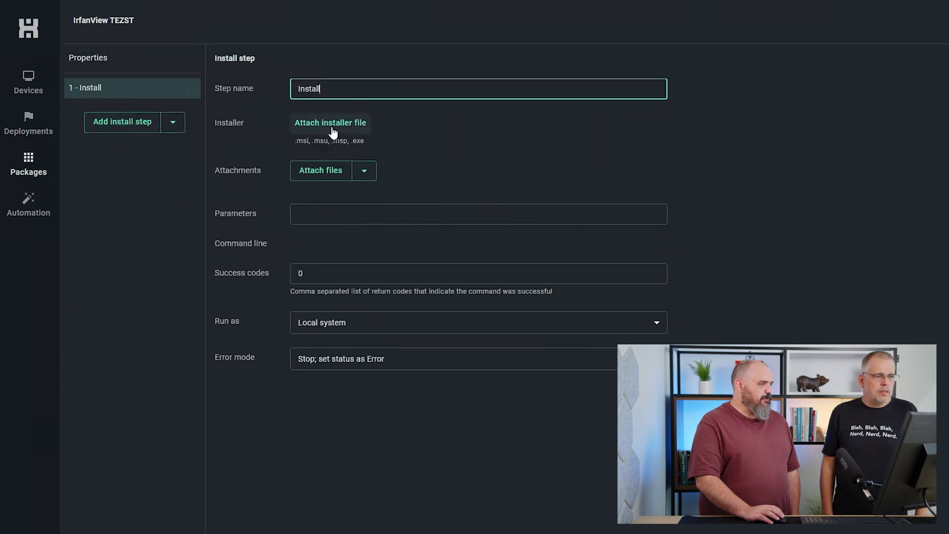
{"action": "left_click", "coordinate": [332, 173]}
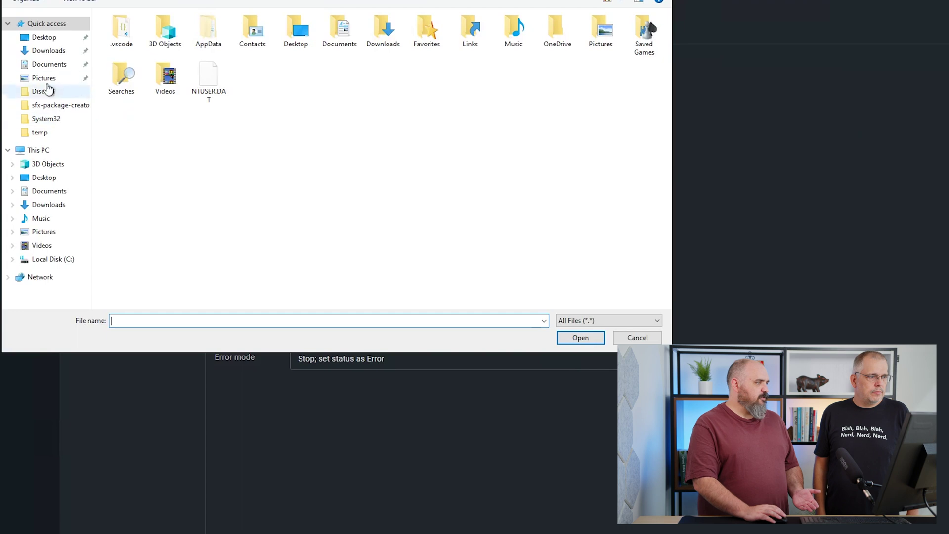
{"action": "left_click", "coordinate": [43, 37]}
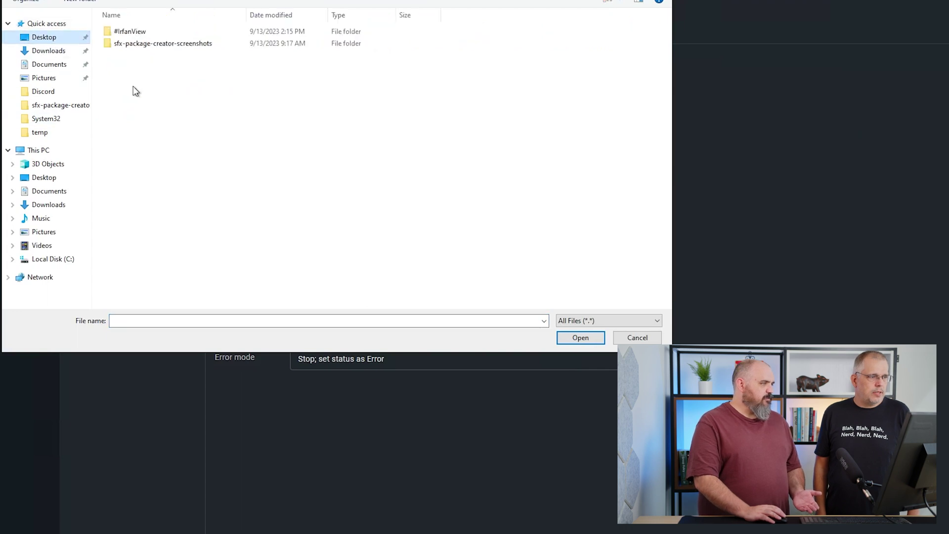
{"action": "double_click", "coordinate": [134, 33]}
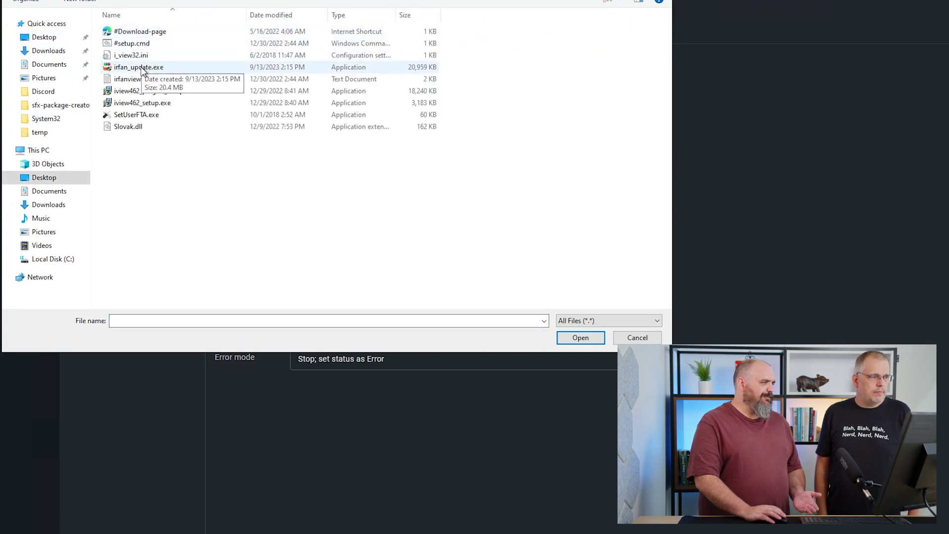
{"action": "left_click", "coordinate": [142, 68]}
{"action": "left_click", "coordinate": [580, 338]}
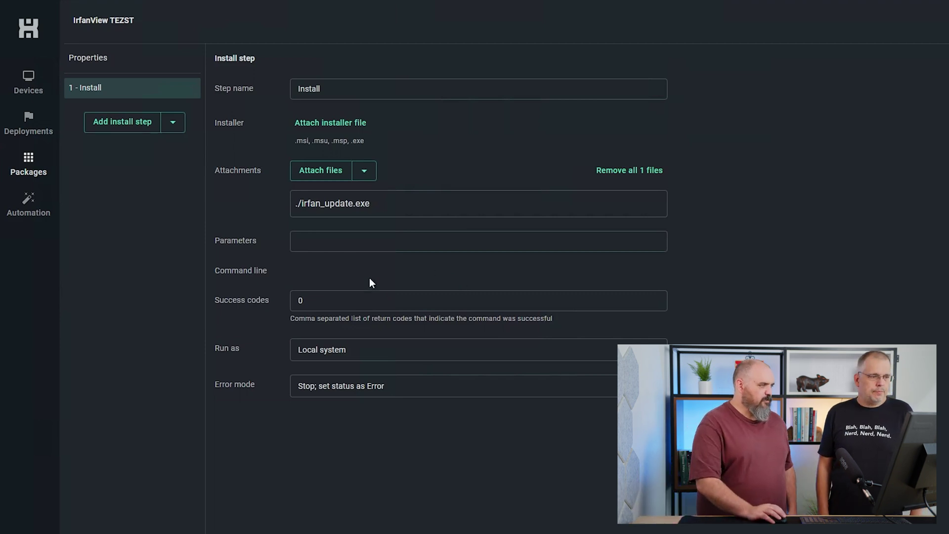
{"action": "left_click", "coordinate": [335, 308]}
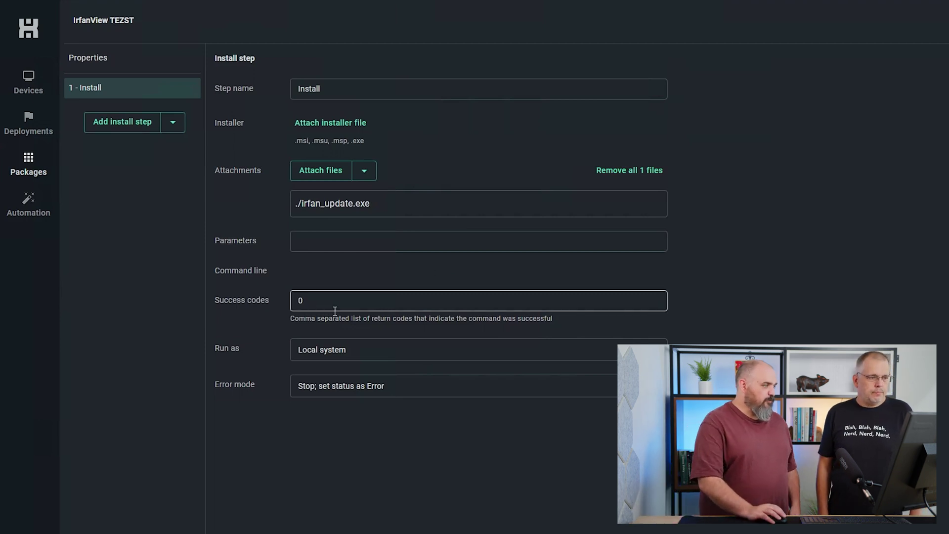
{"action": "left_click", "coordinate": [356, 341]}
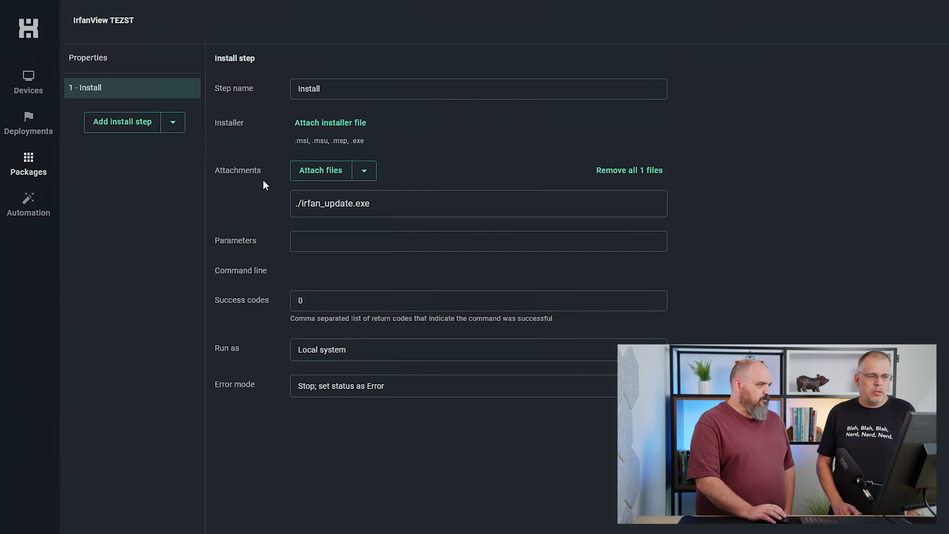
Remove the irfan_update.exe attachment from the Install step.
{"action": "left_click", "coordinate": [629, 170]}
{"action": "left_click", "coordinate": [364, 170]}
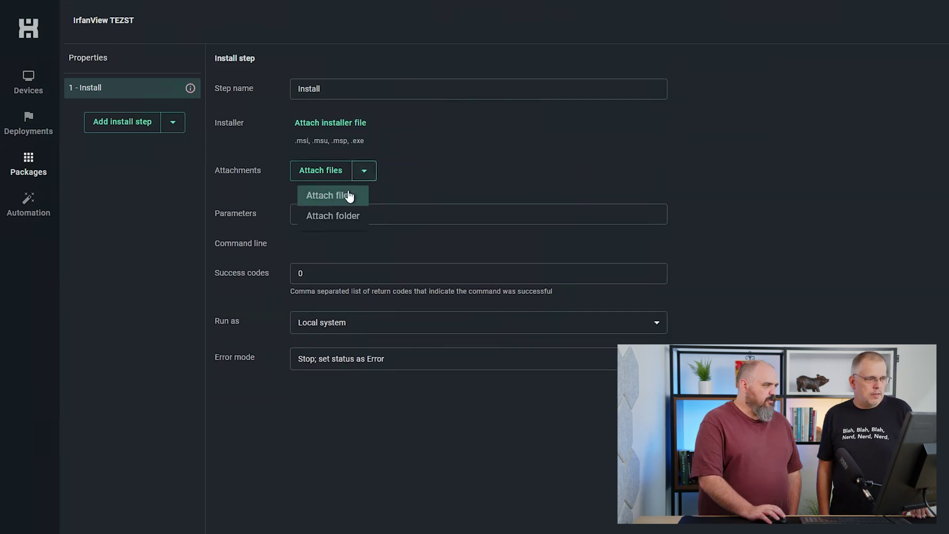
{"action": "left_click", "coordinate": [348, 196]}
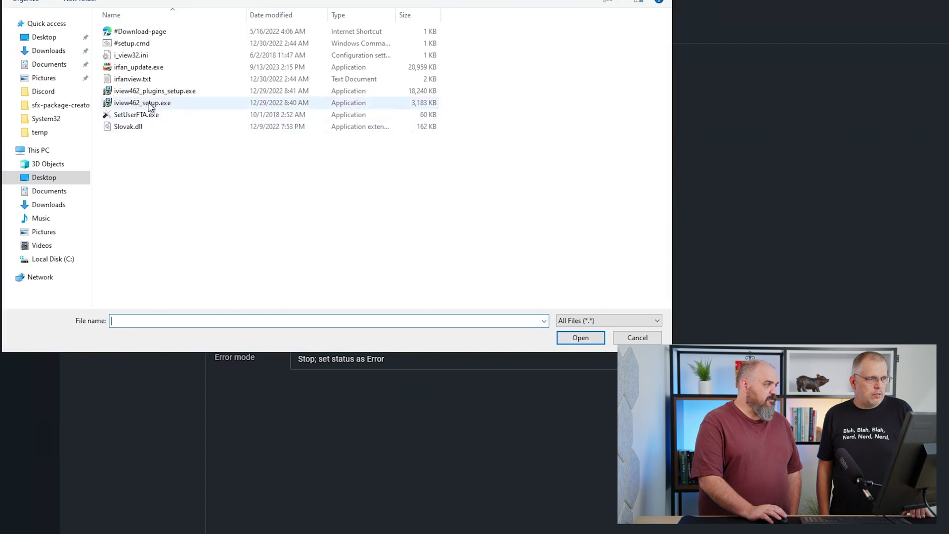
{"action": "left_click", "coordinate": [637, 337]}
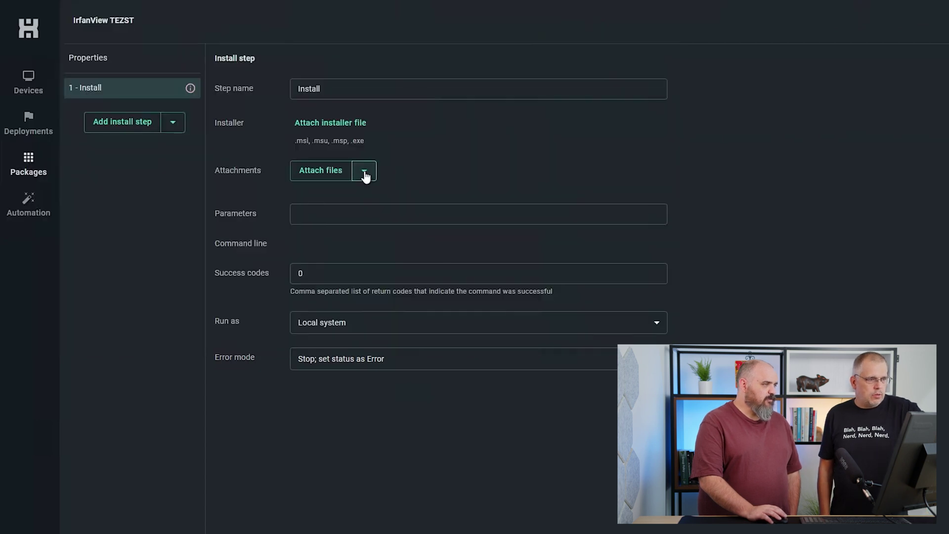
Upload irfan_update.exe as the Install step's installer and accept the silent-install warning.
{"action": "left_click", "coordinate": [365, 174]}
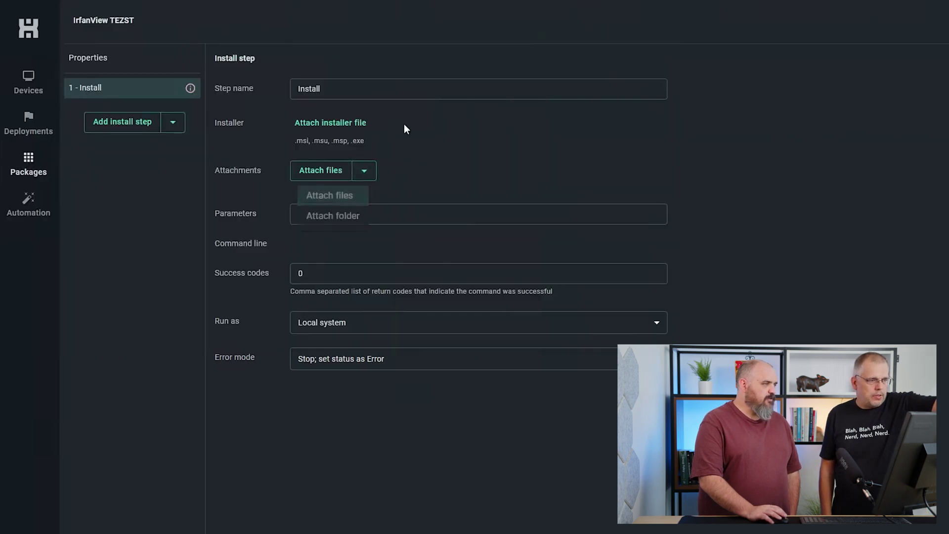
{"action": "left_click", "coordinate": [345, 122]}
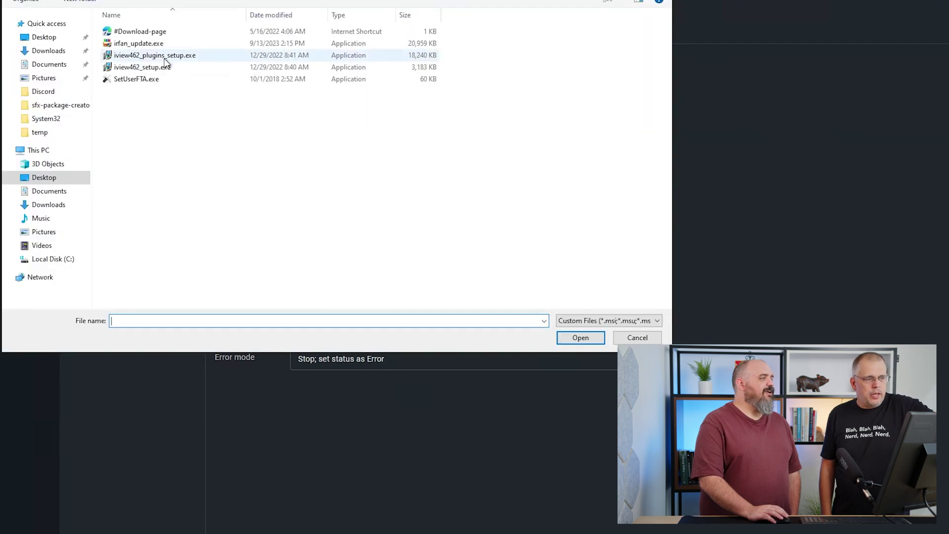
{"action": "left_click", "coordinate": [141, 43]}
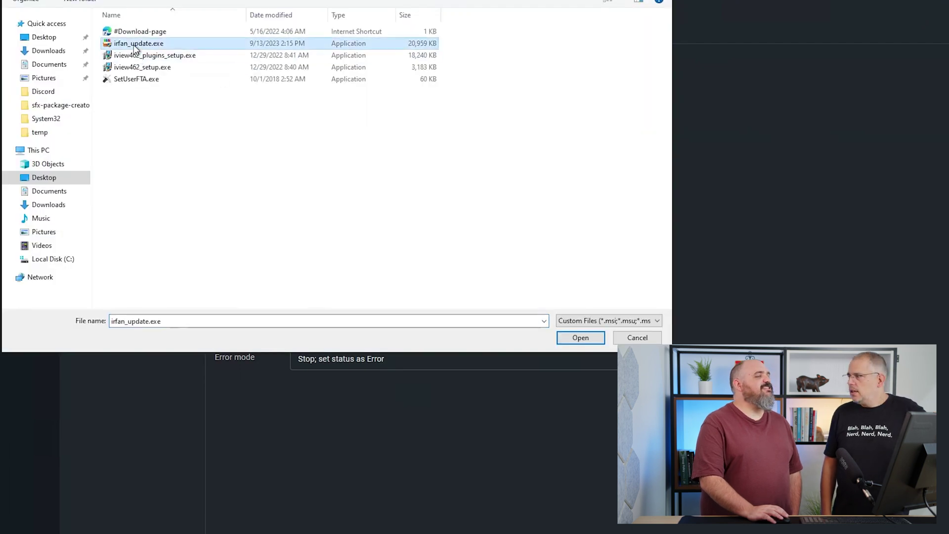
{"action": "left_click", "coordinate": [558, 338]}
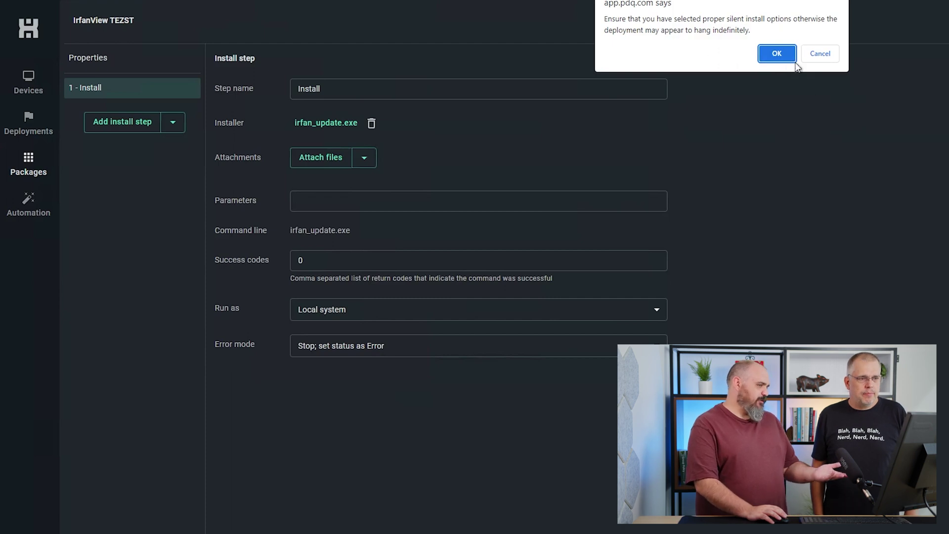
{"action": "left_click", "coordinate": [777, 53]}
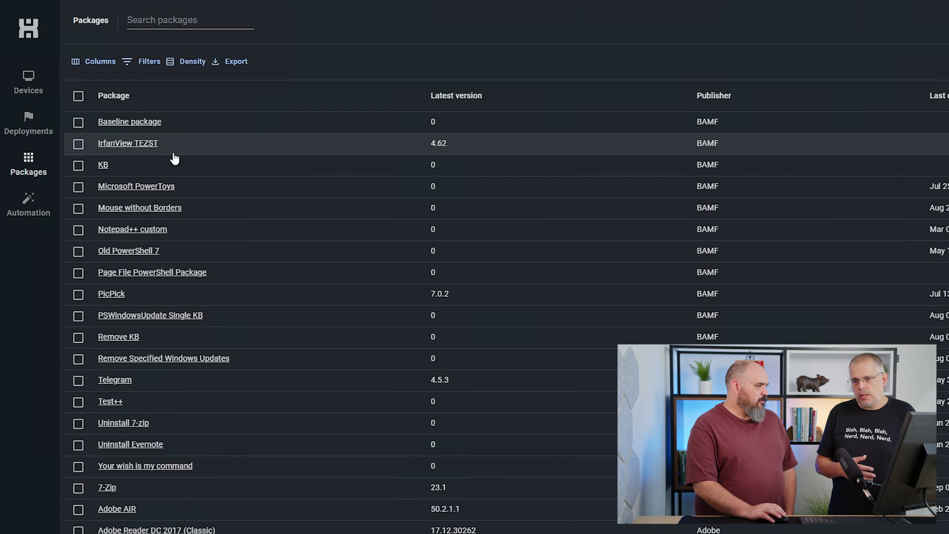
Bring the File Explorer window for the #IrfanView folder back to the front.
{"action": "key", "text": "alt+Tab"}
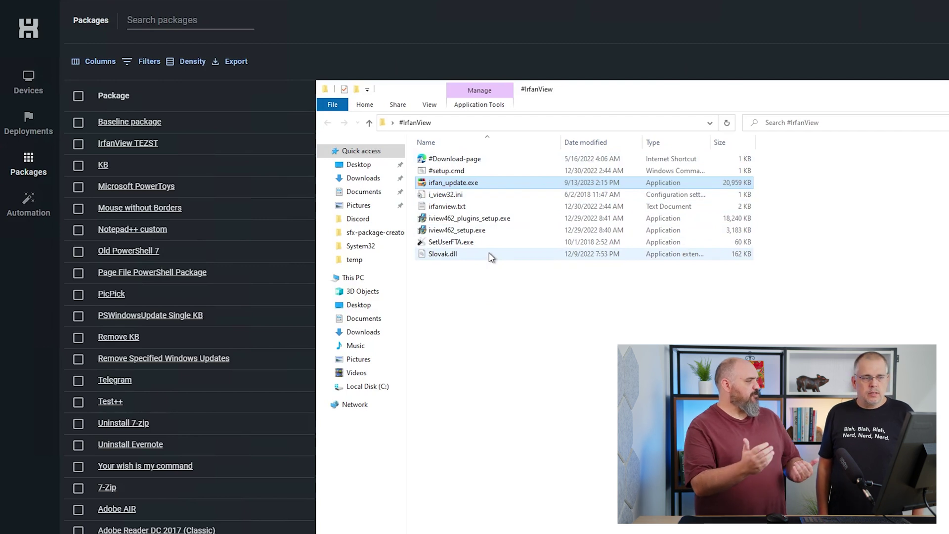
{"action": "left_click", "coordinate": [437, 161]}
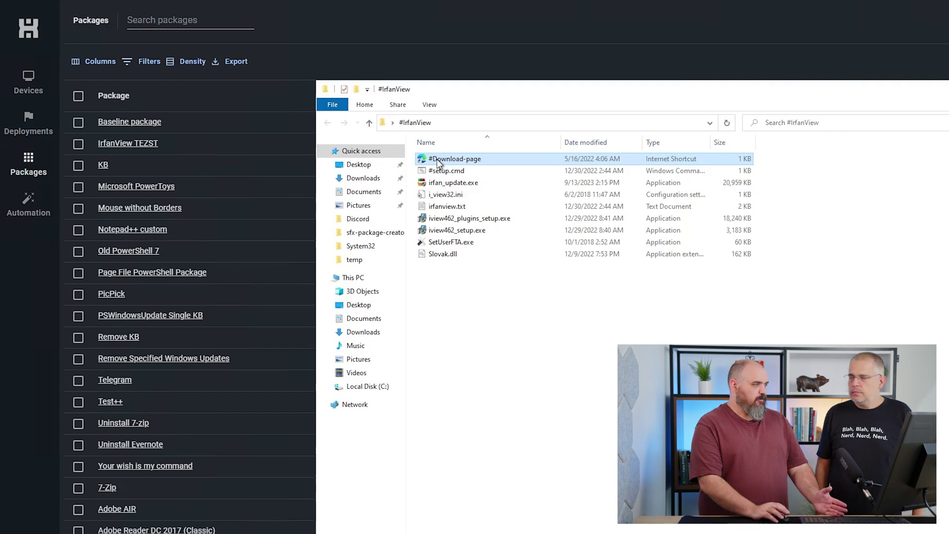
{"action": "left_click", "coordinate": [443, 258]}
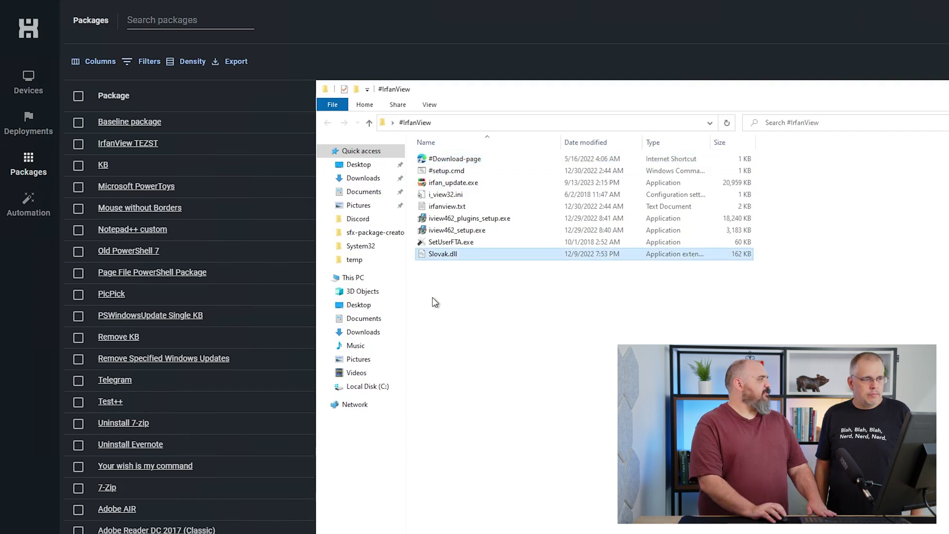